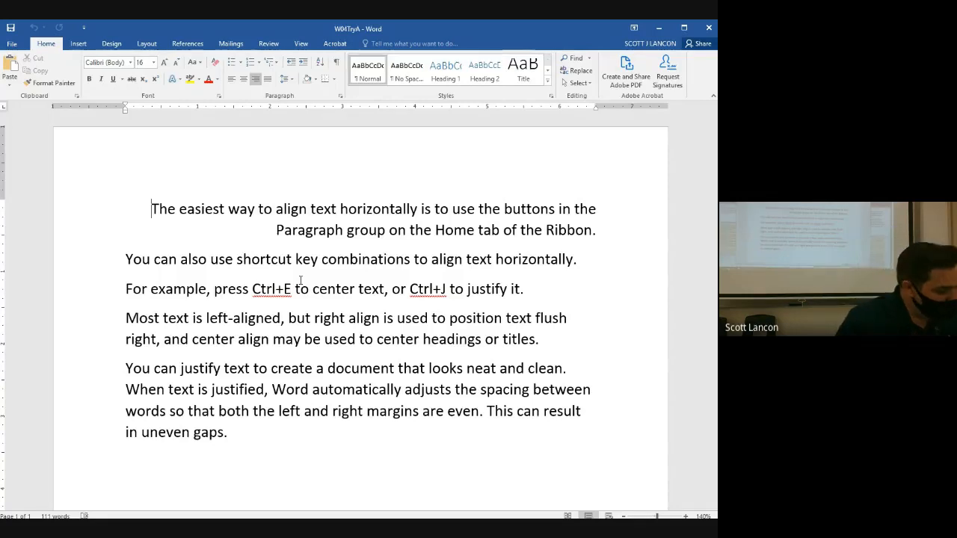
Turn on the display of paragraph marks and hidden formatting symbols in the W04TryA document
left_click(332, 210)
left_click_drag(149, 204, 598, 232)
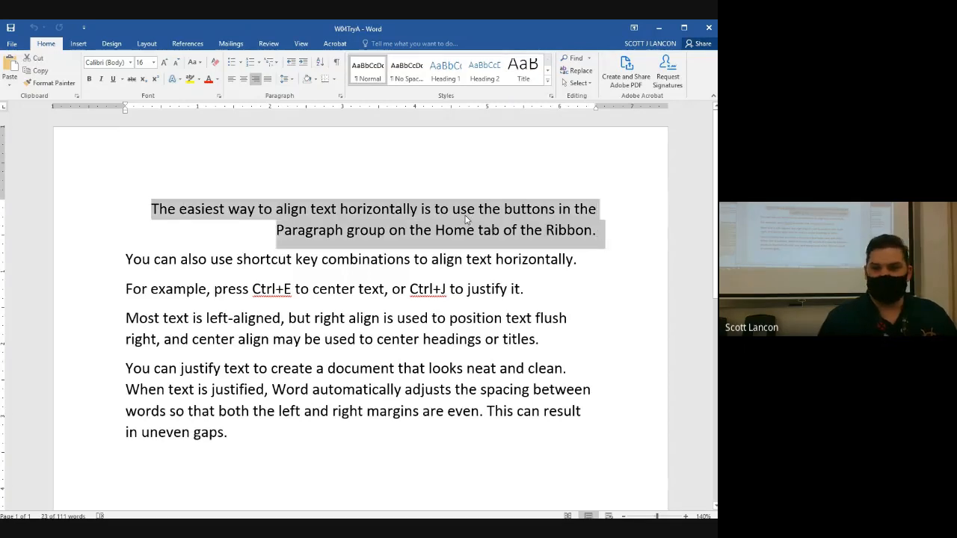
left_click(338, 63)
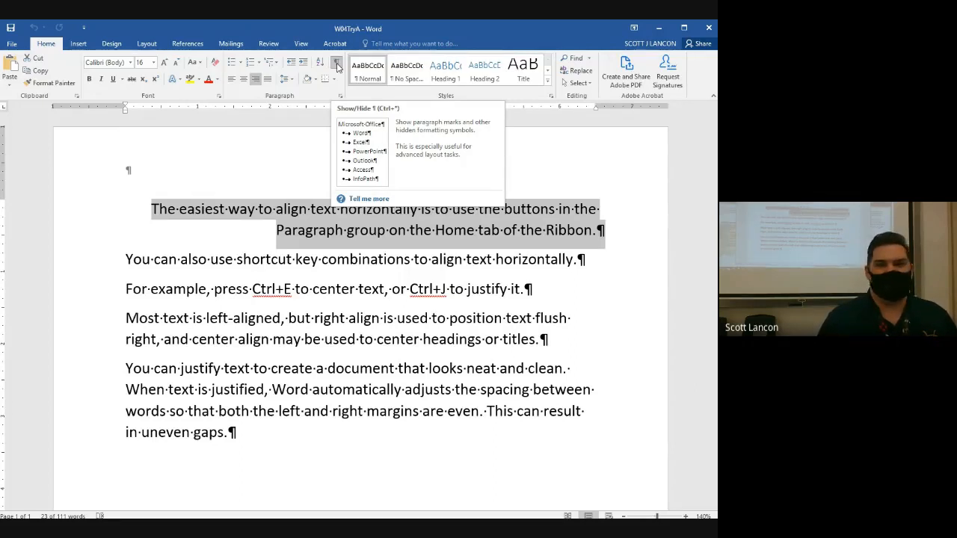
left_click(338, 66)
left_click(337, 66)
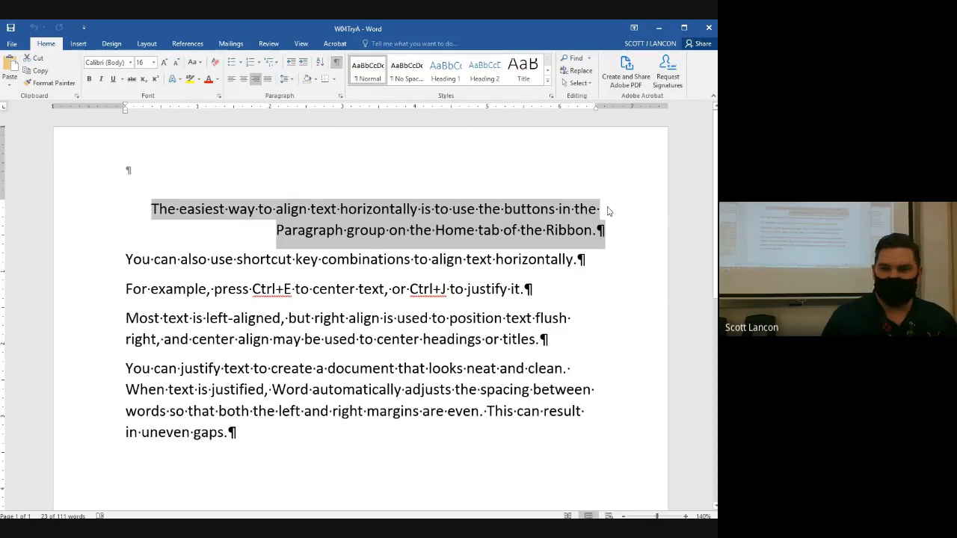
Examine the paragraph marks, the first paragraph's alignment and the left and right indent markers on the ruler
left_click(530, 290)
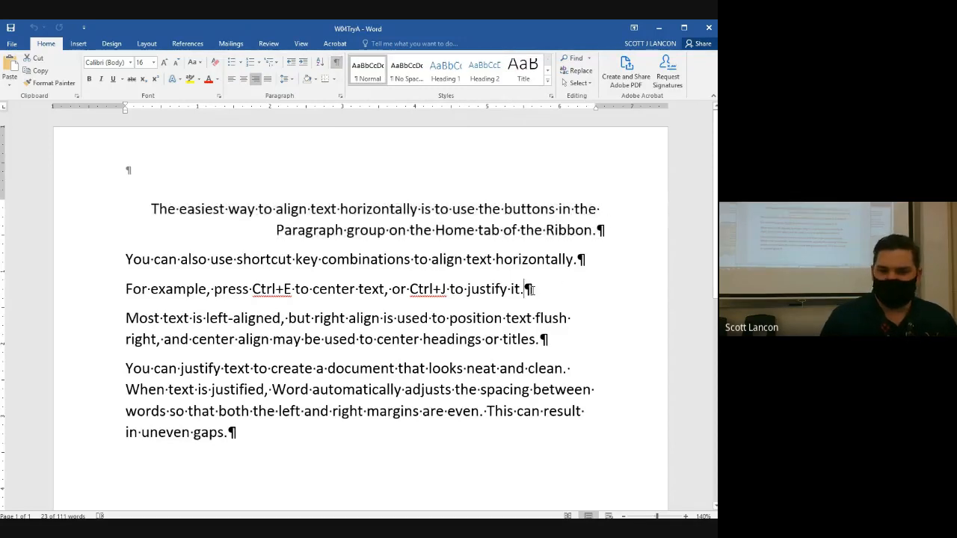
double_click(544, 294)
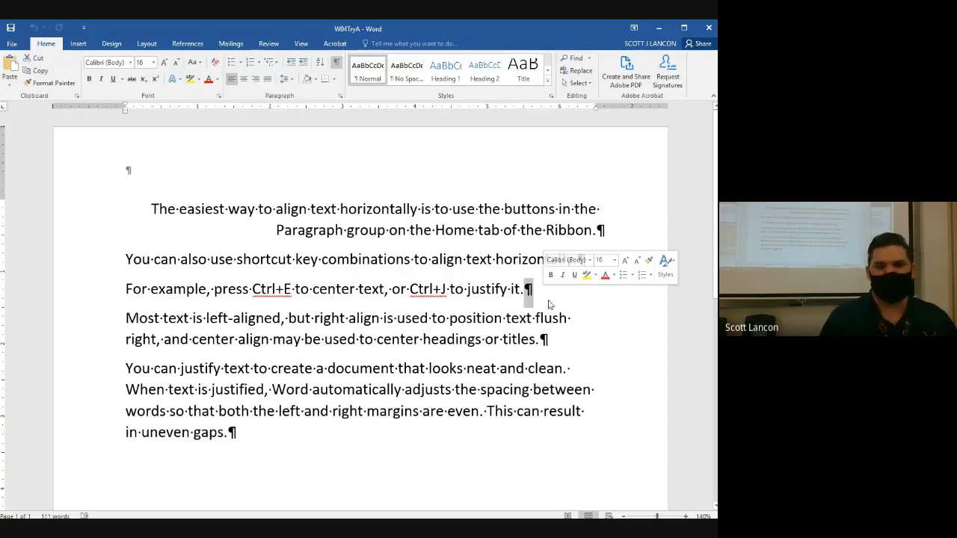
left_click(609, 230)
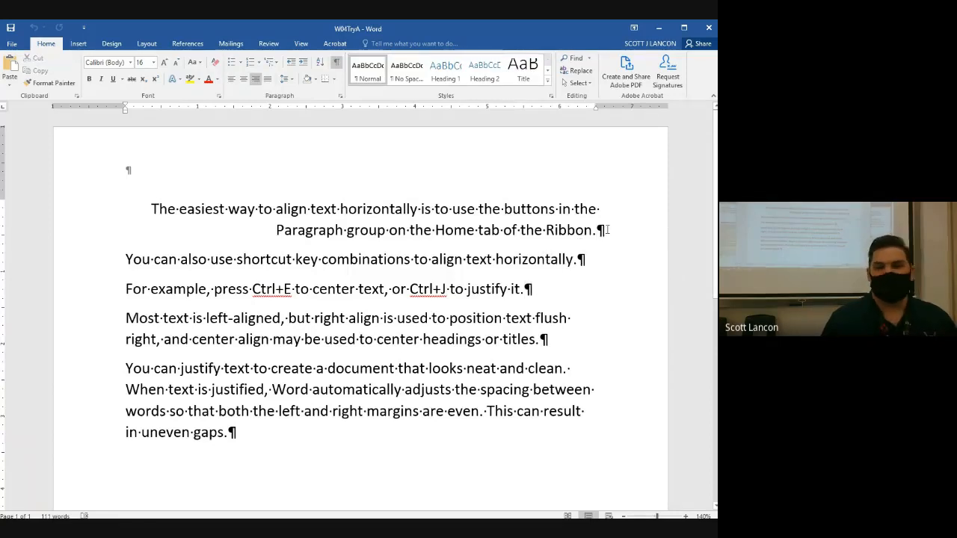
left_click_drag(151, 210, 602, 232)
left_click(432, 230)
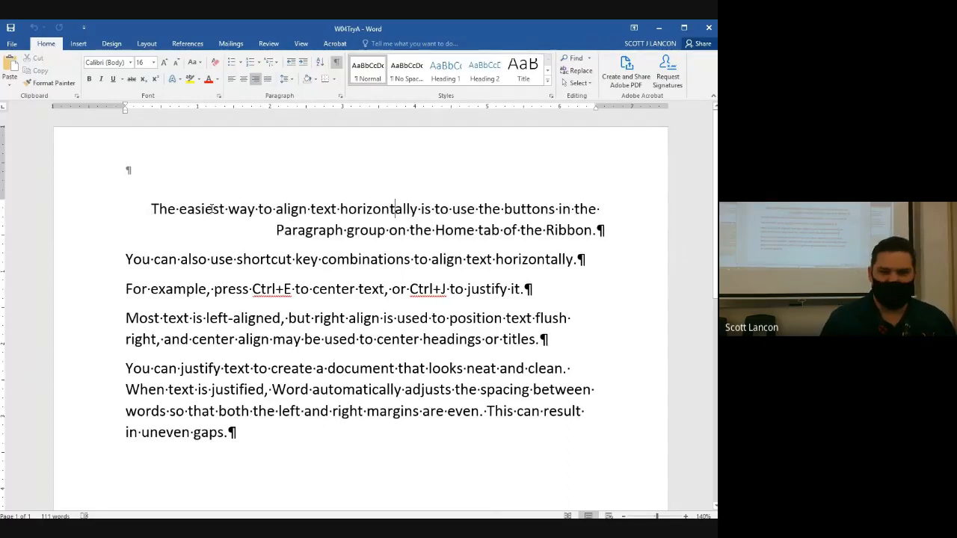
left_click_drag(168, 210, 570, 232)
left_click(458, 211)
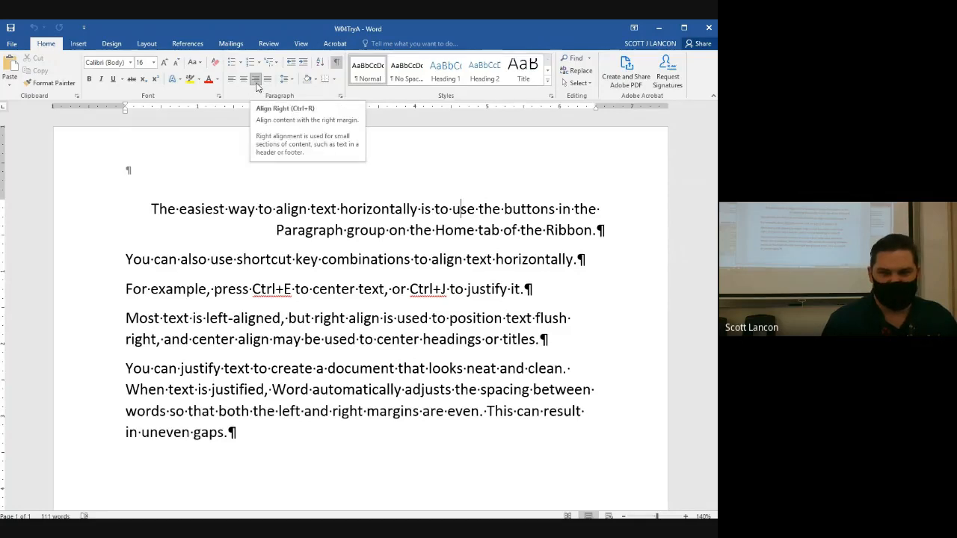
left_click_drag(596, 112, 597, 112)
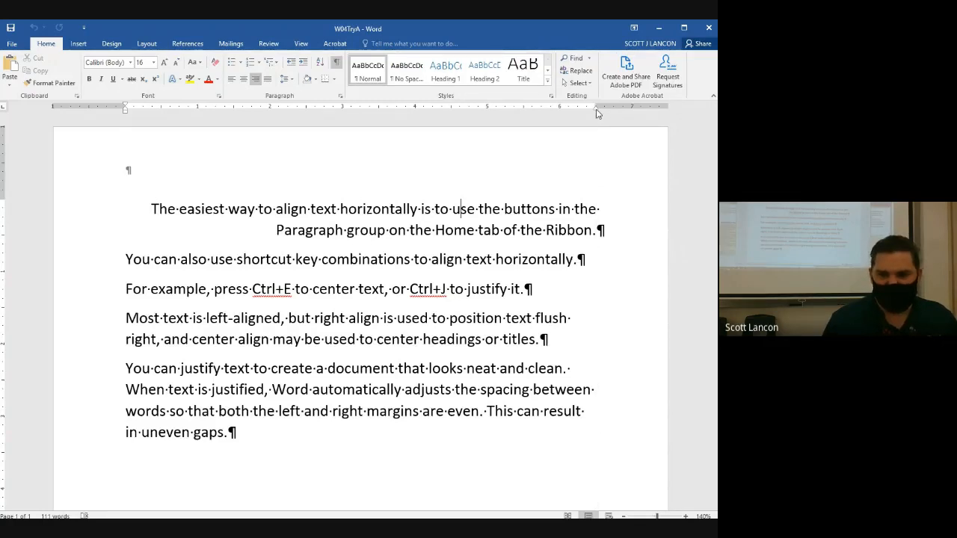
left_click_drag(126, 112, 125, 112)
Left-align the first paragraph, beginning "The easiest way to align text horizontally"
left_click_drag(152, 209, 613, 229)
left_click(596, 111)
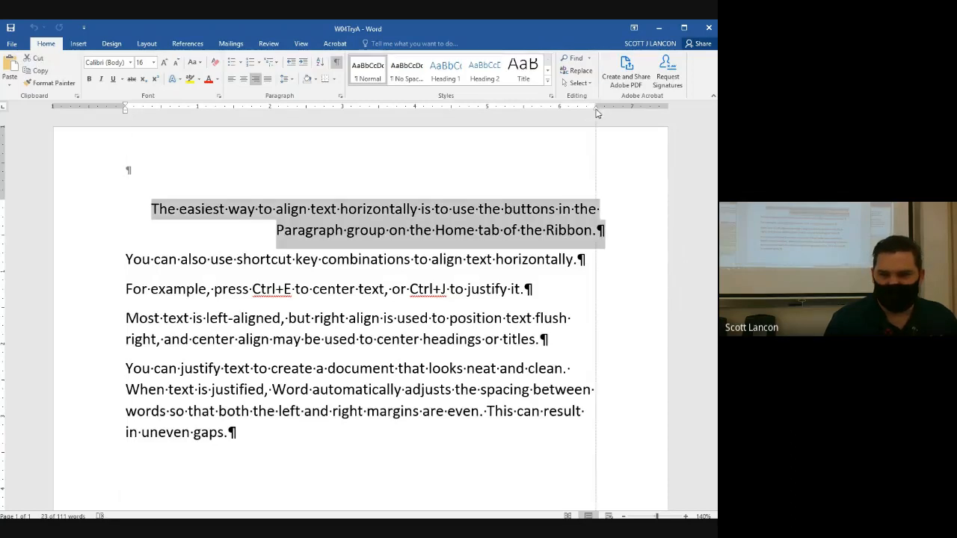
left_click(596, 111)
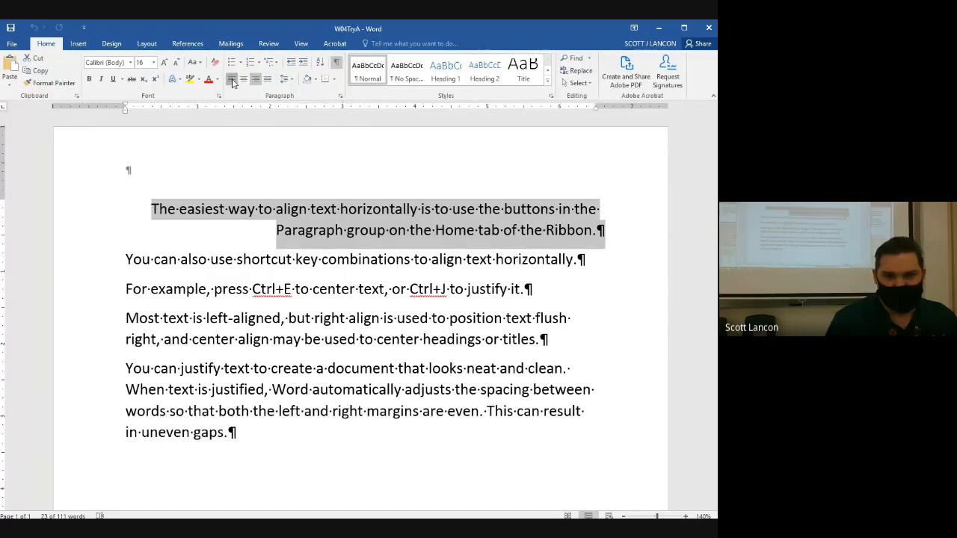
left_click(232, 80)
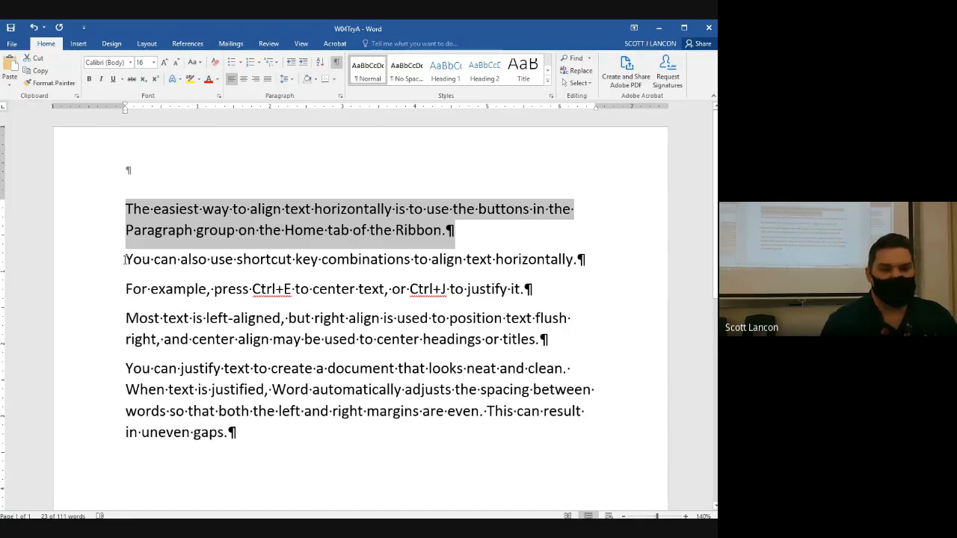
Center the two paragraphs about shortcut key combinations, beginning "You can also use" and "For example"
left_click_drag(125, 260, 544, 286)
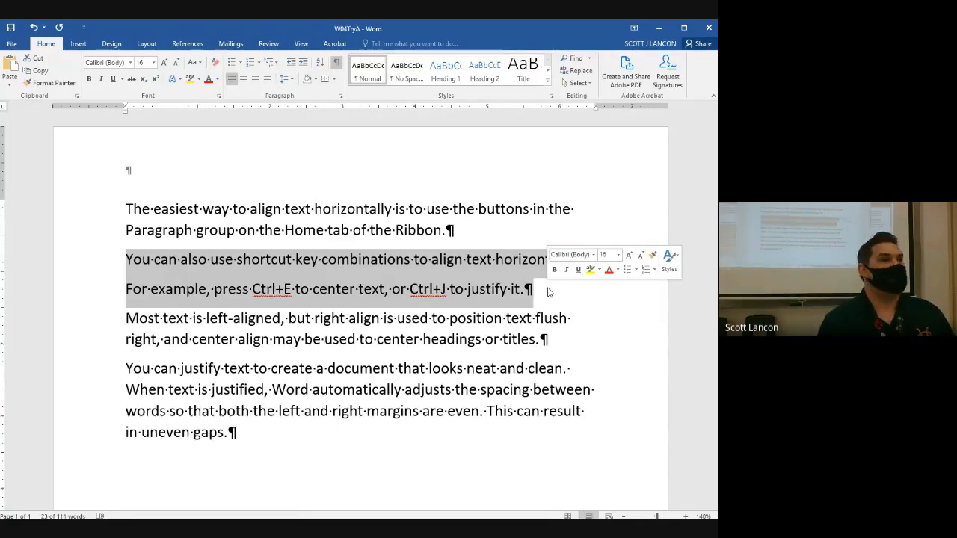
left_click_drag(127, 260, 550, 290)
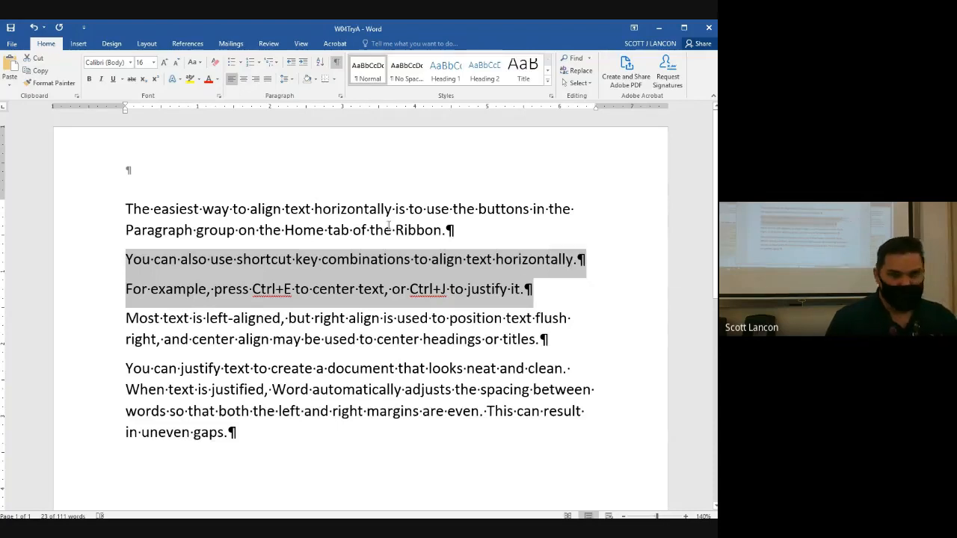
left_click(244, 79)
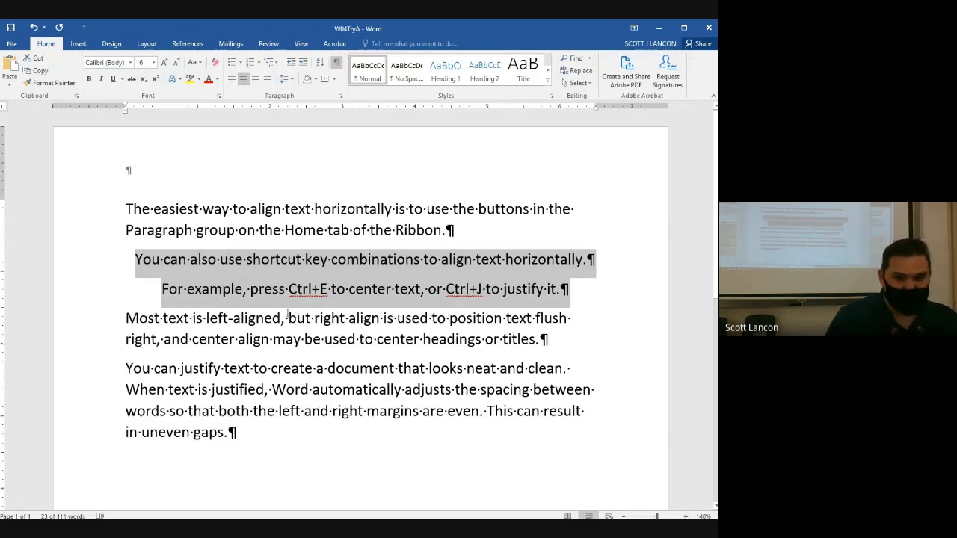
Right-align the paragraph beginning "Most text is left-aligned" and justify the last paragraph, beginning "You can justify text"
left_click_drag(126, 317, 561, 333)
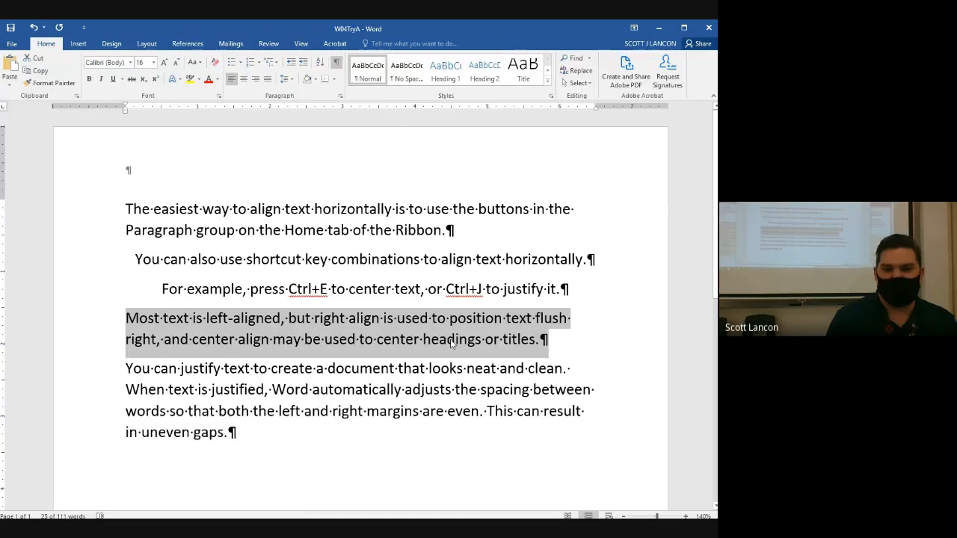
left_click(256, 80)
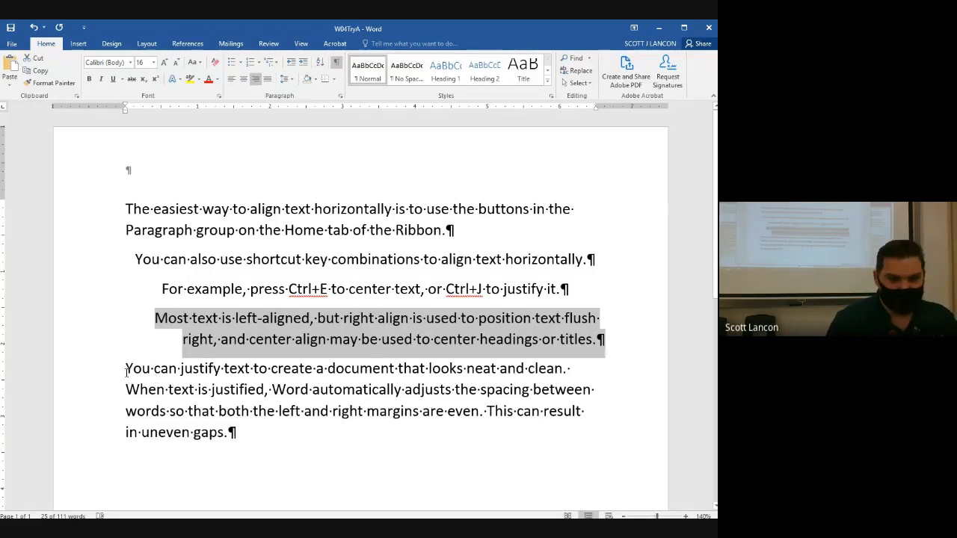
left_click_drag(127, 371, 290, 431)
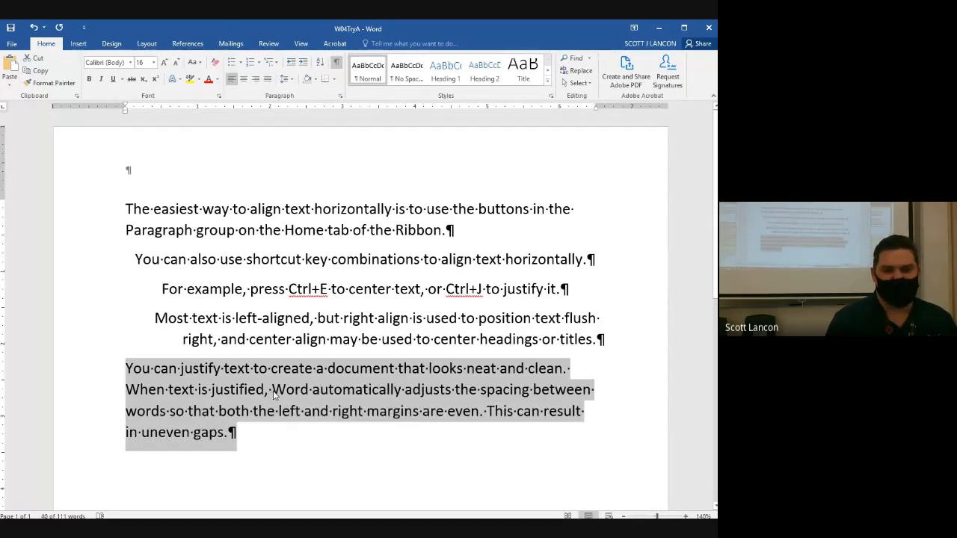
left_click(268, 83)
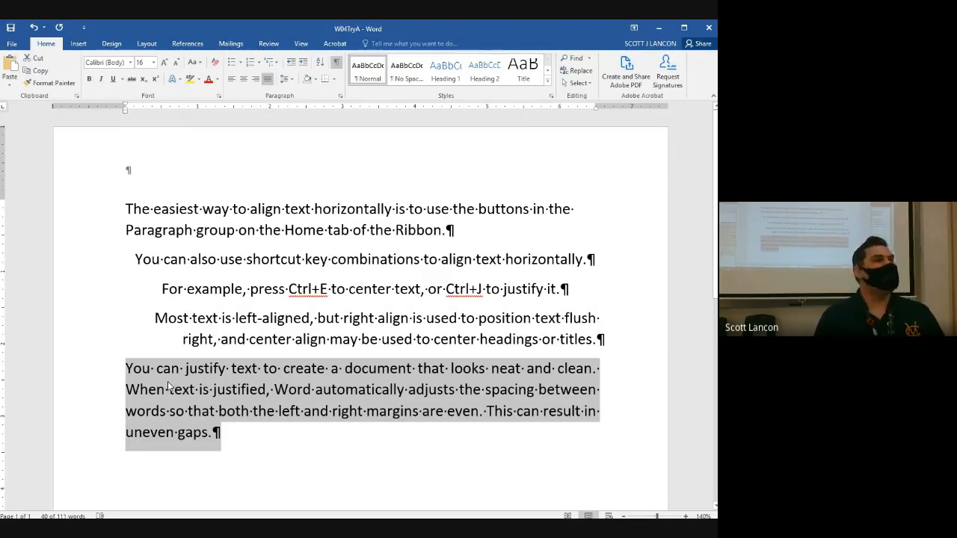
Right-align the first paragraph and left-align the two paragraphs beginning "You can also use" and "For example"
left_click(303, 224)
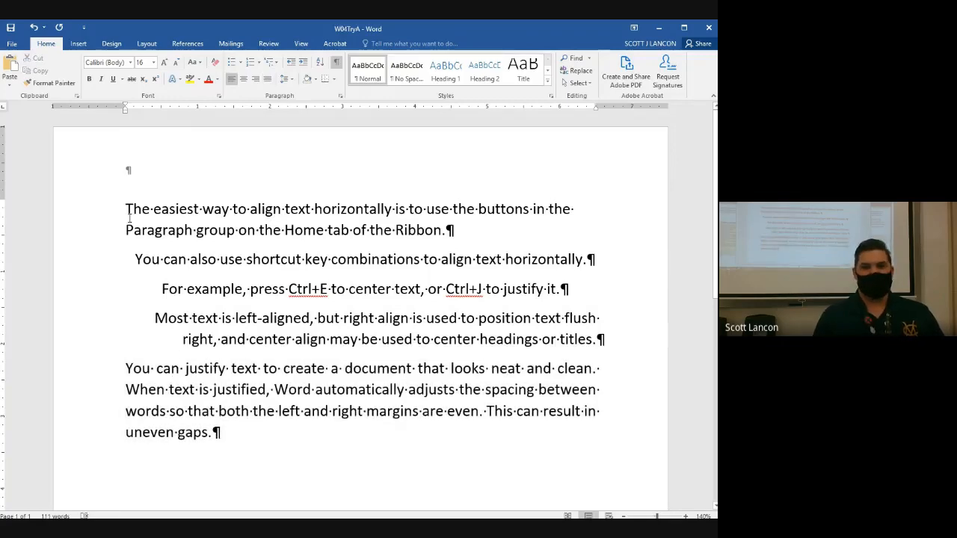
left_click_drag(126, 213, 478, 231)
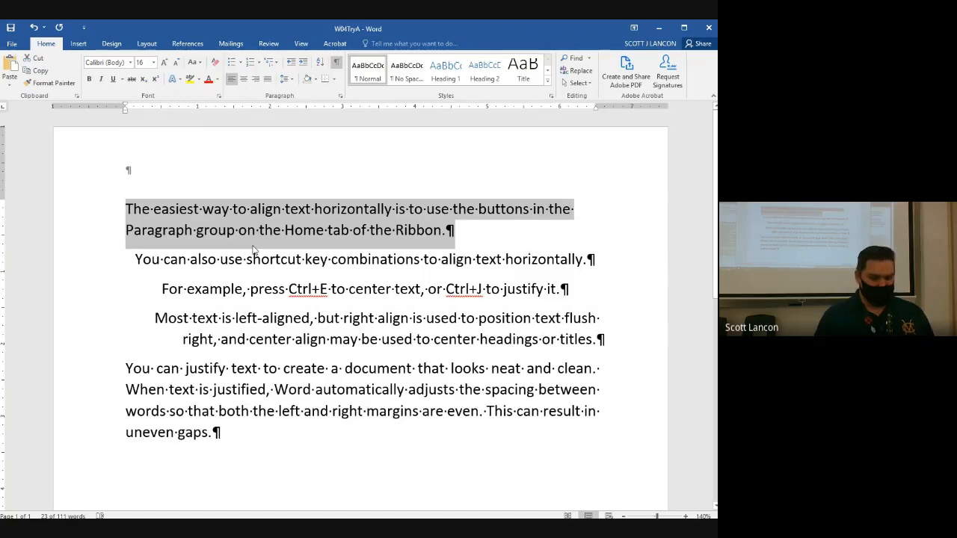
key("ctrl+r")
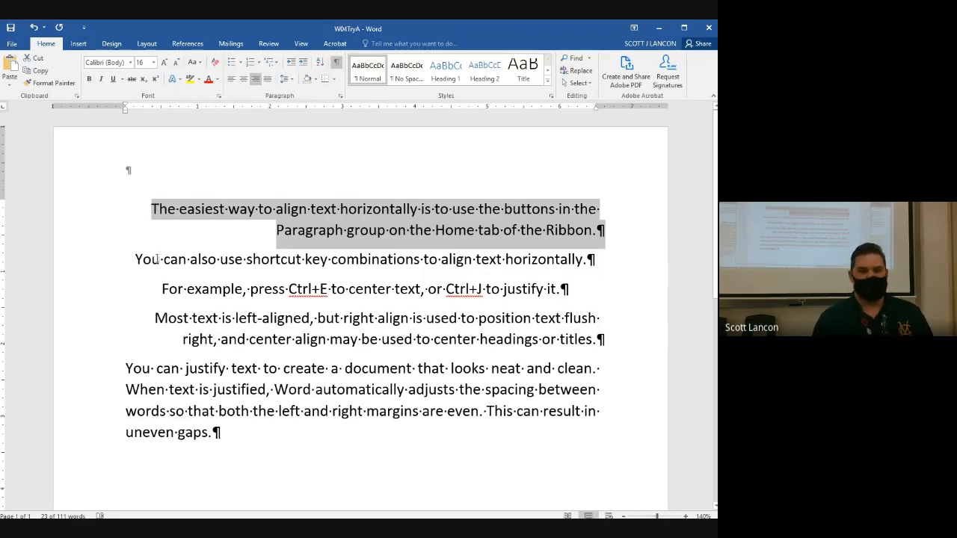
left_click_drag(136, 258, 596, 292)
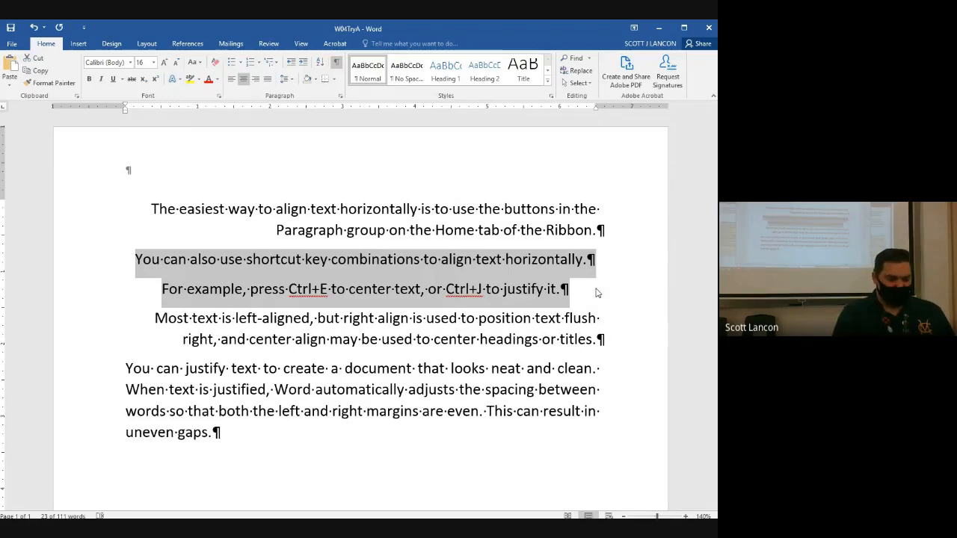
key("ctrl+l")
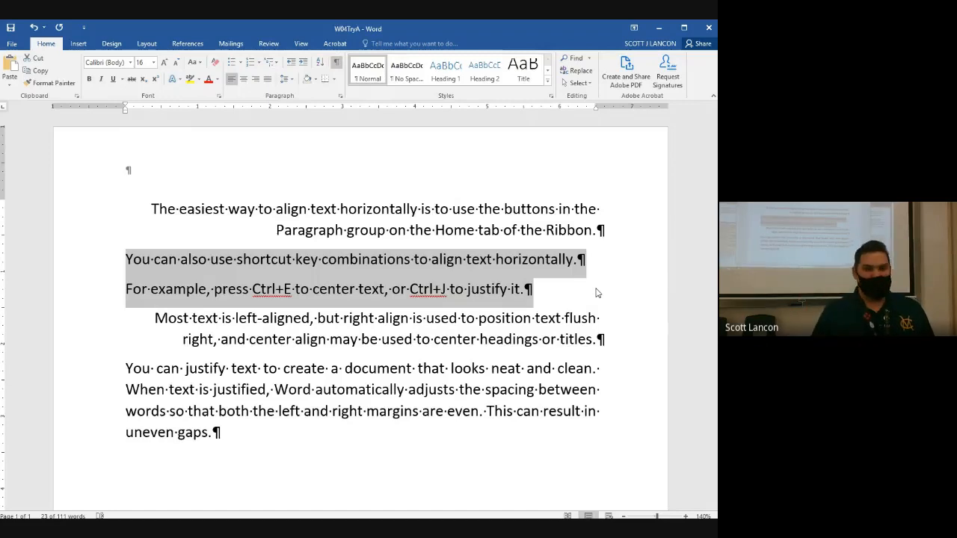
Try justified alignment on the paragraph beginning "Most text is left-aligned", and set it to centered
left_click(148, 320)
left_click_drag(148, 321, 607, 336)
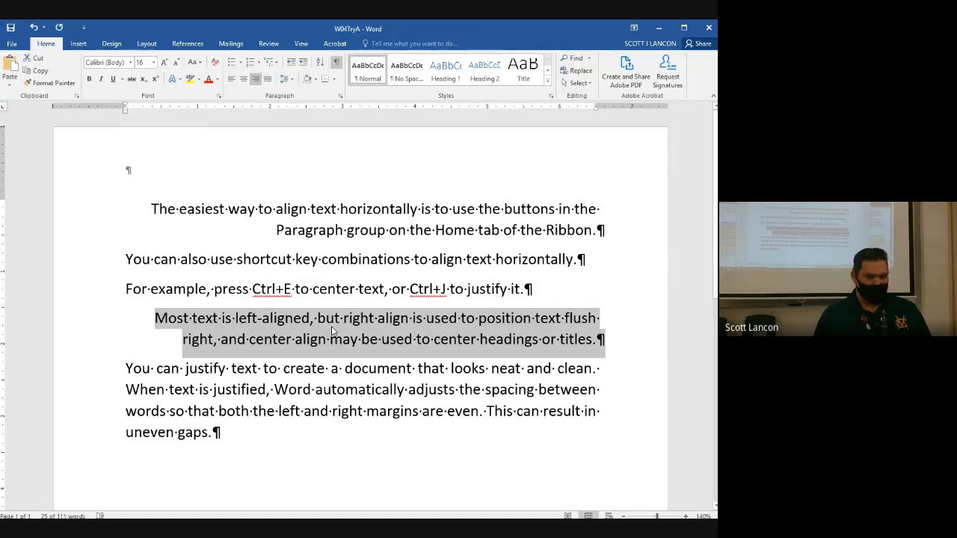
key("ctrl+e")
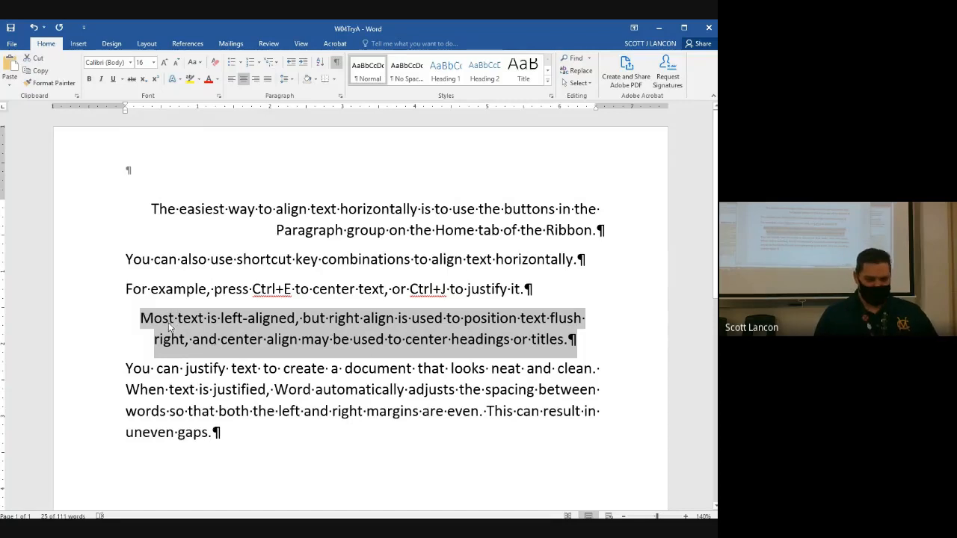
key("ctrl+j")
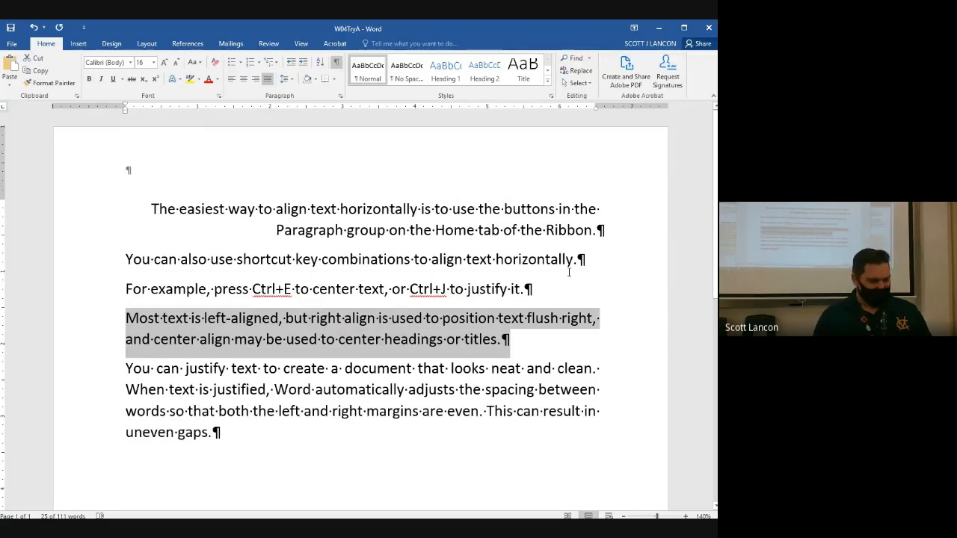
key("ctrl+e")
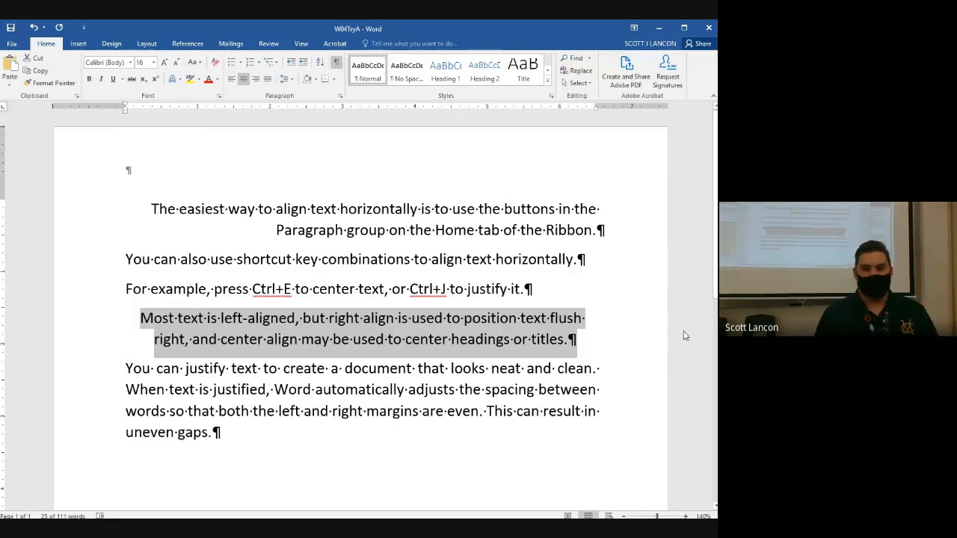
left_click(377, 321)
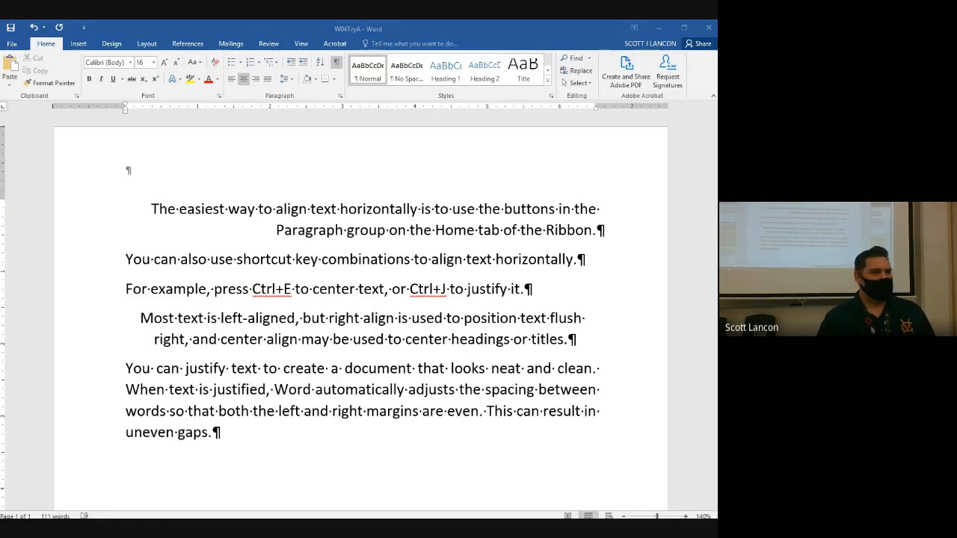
Switch to the W04TryB document and show one whole page in a maximized window
key("alt+Tab")
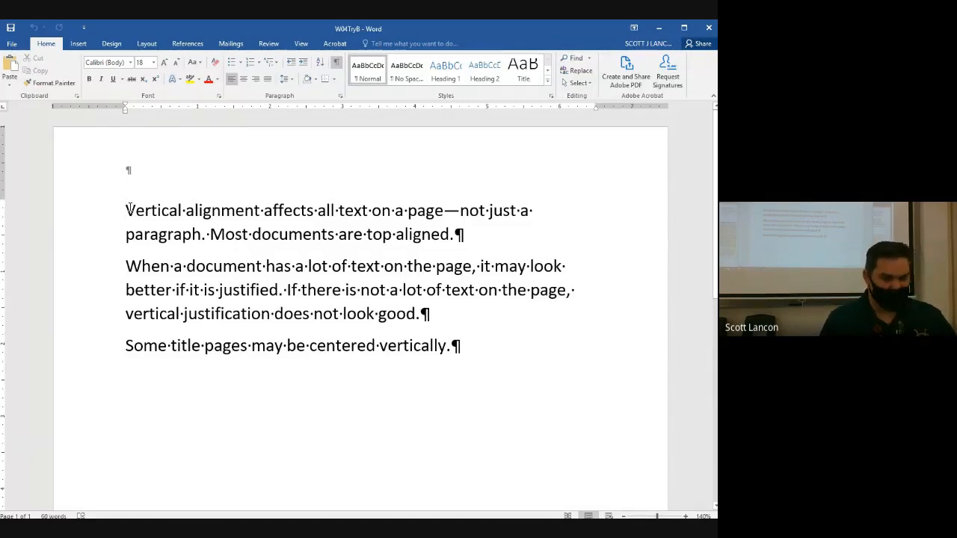
scroll(308, 252, "down", 2)
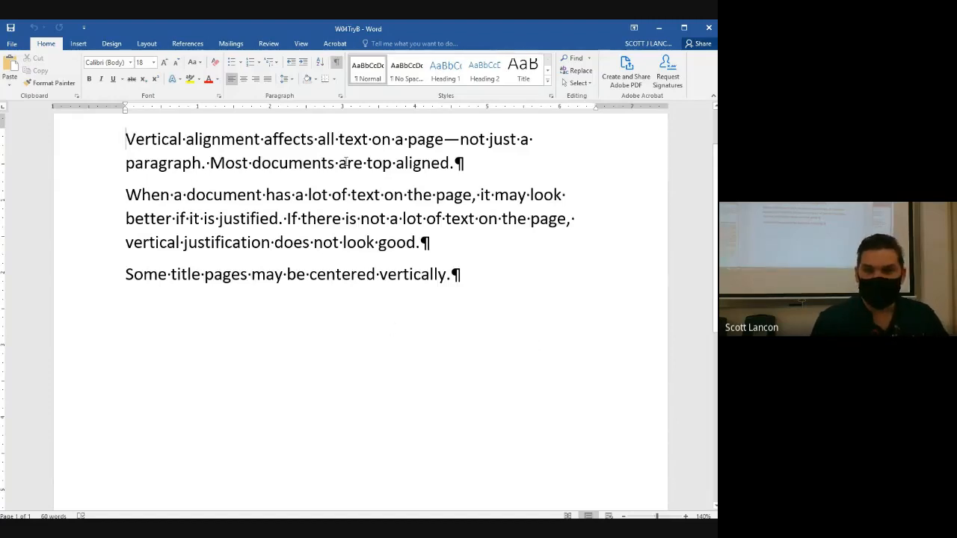
left_click(676, 28)
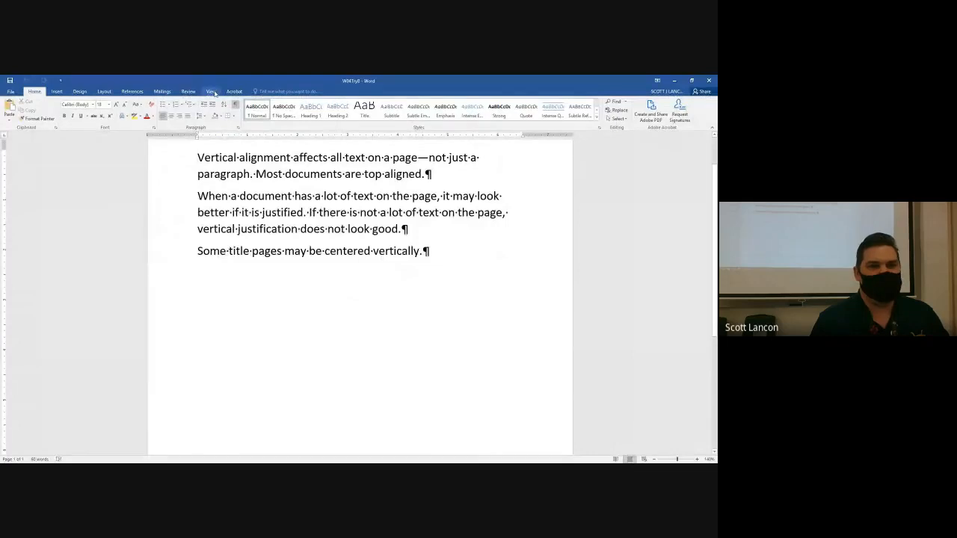
left_click(211, 91)
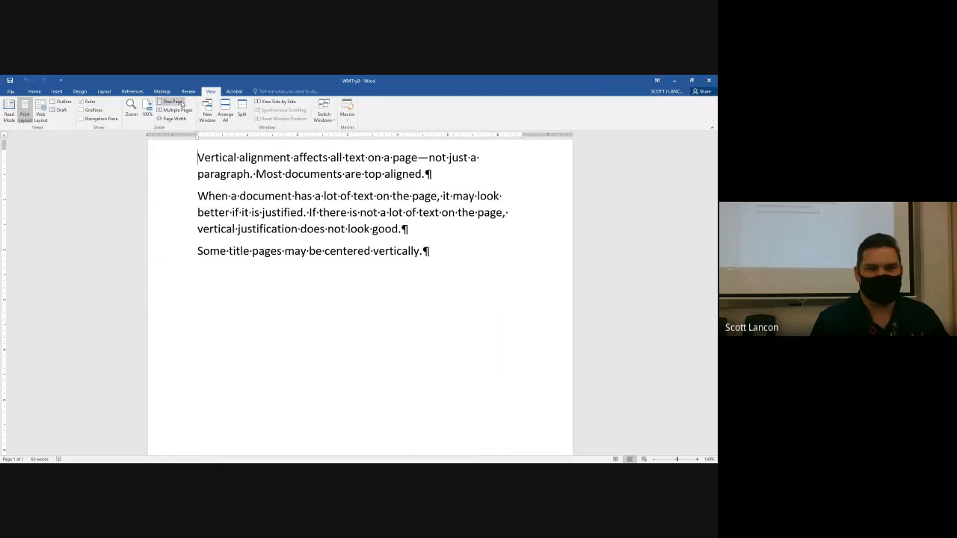
left_click(173, 101)
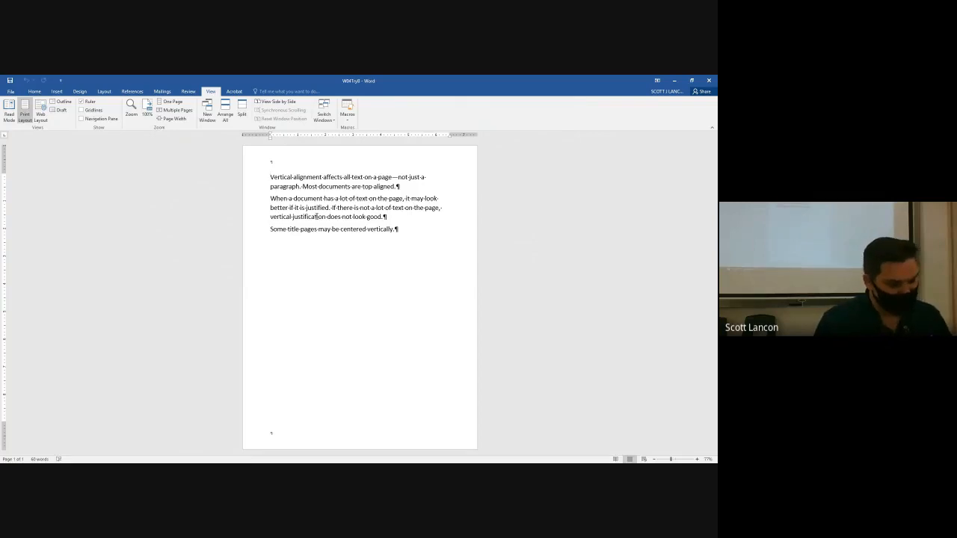
Set the page's vertical alignment to Center for the whole document in the page setup and apply it
left_click(105, 92)
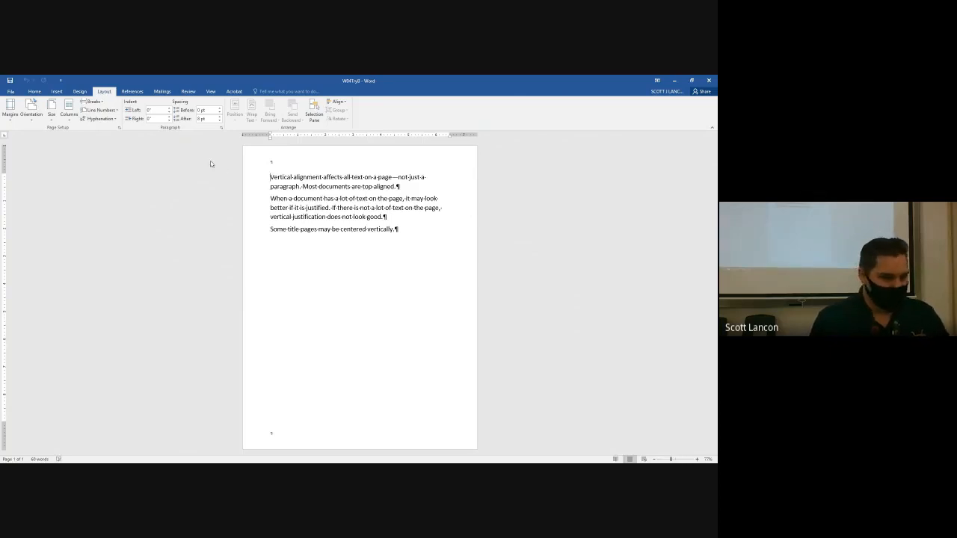
left_click(119, 128)
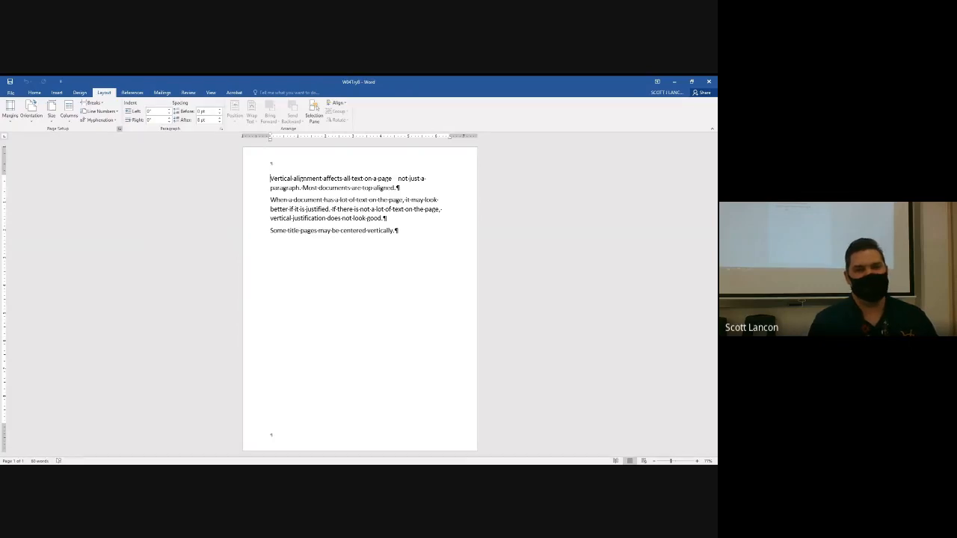
left_click(120, 129)
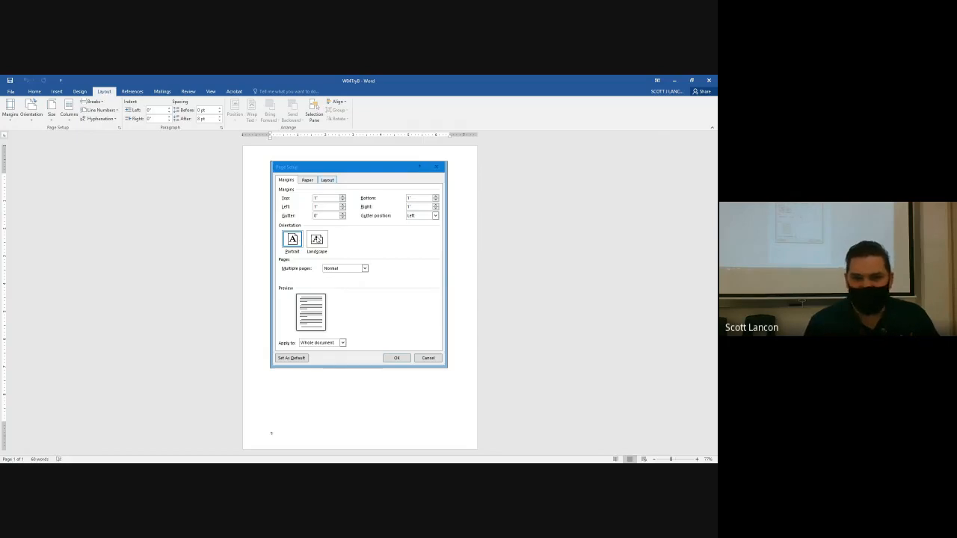
left_click(310, 182)
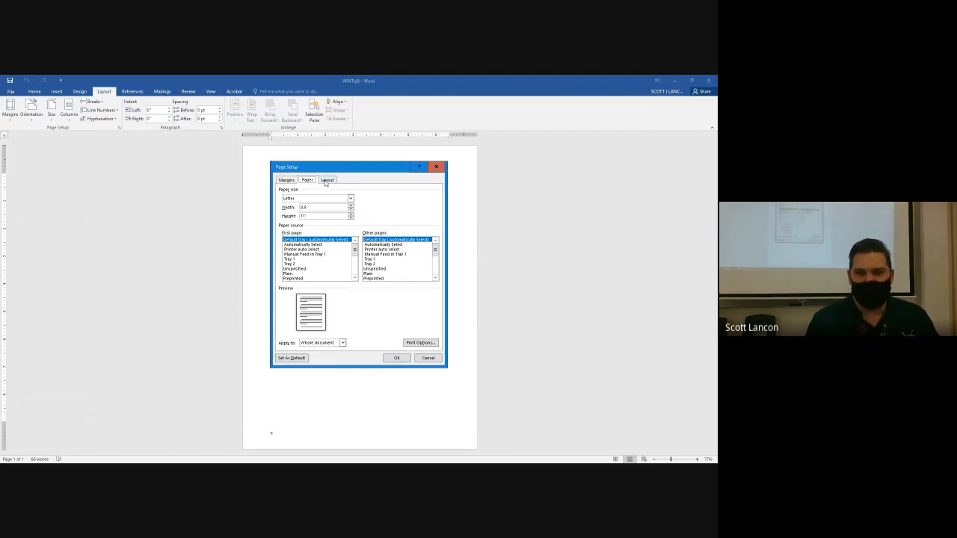
left_click(327, 181)
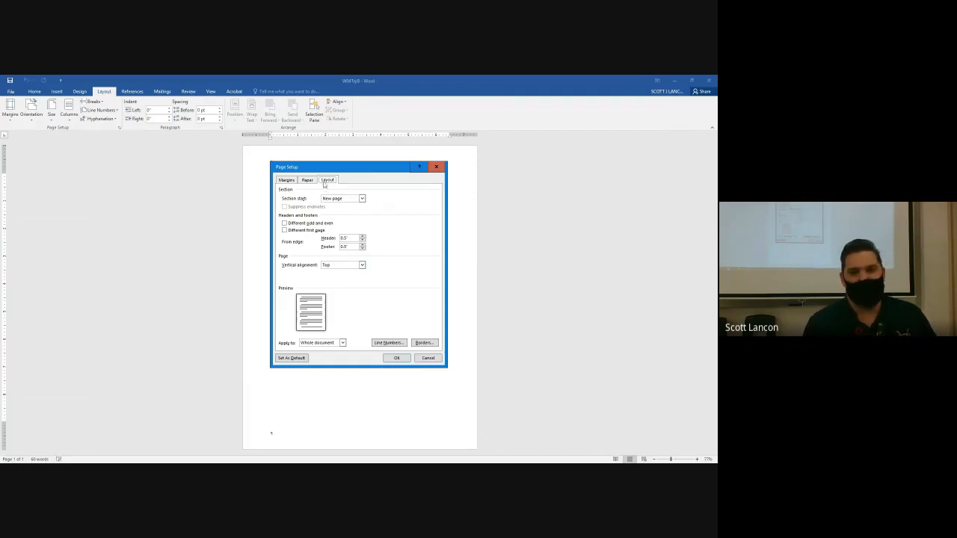
left_click(362, 265)
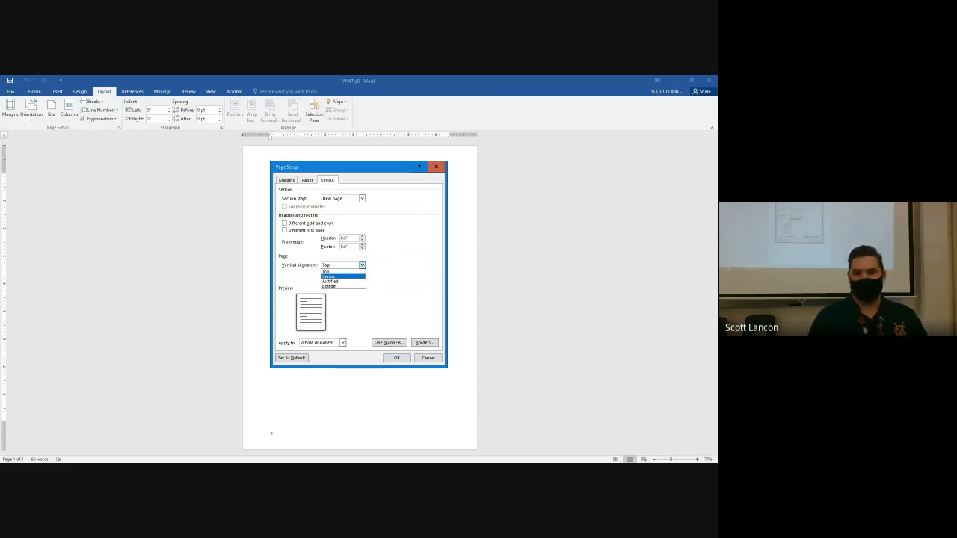
left_click(351, 277)
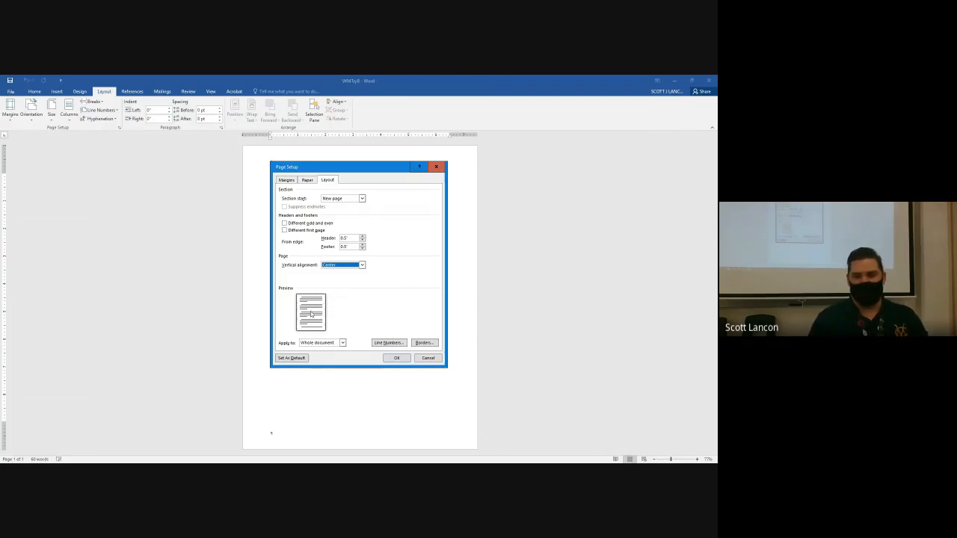
left_click(397, 358)
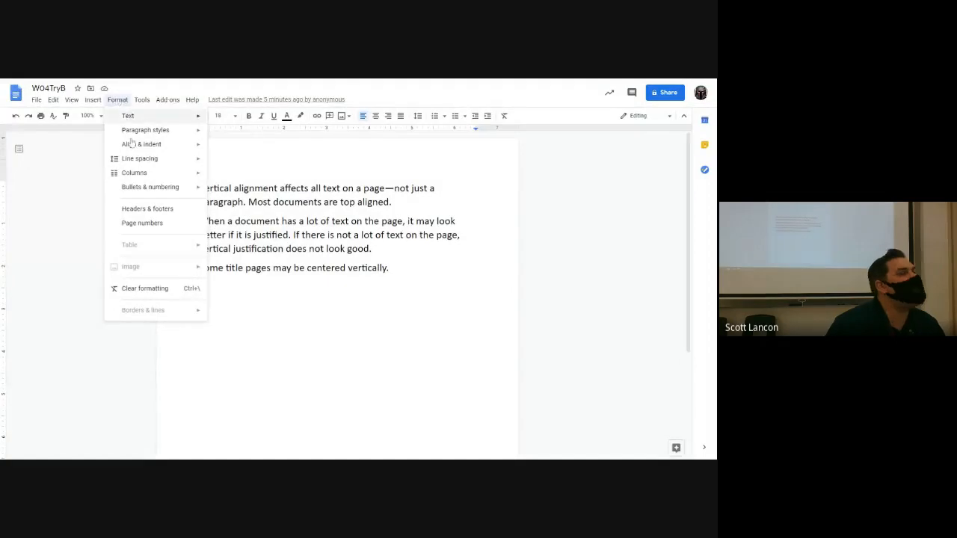
Switch to W04TryB in Google Docs, check the column and alignment formatting choices for vertical alignment, and open the indentation options
mouse_move(132, 146)
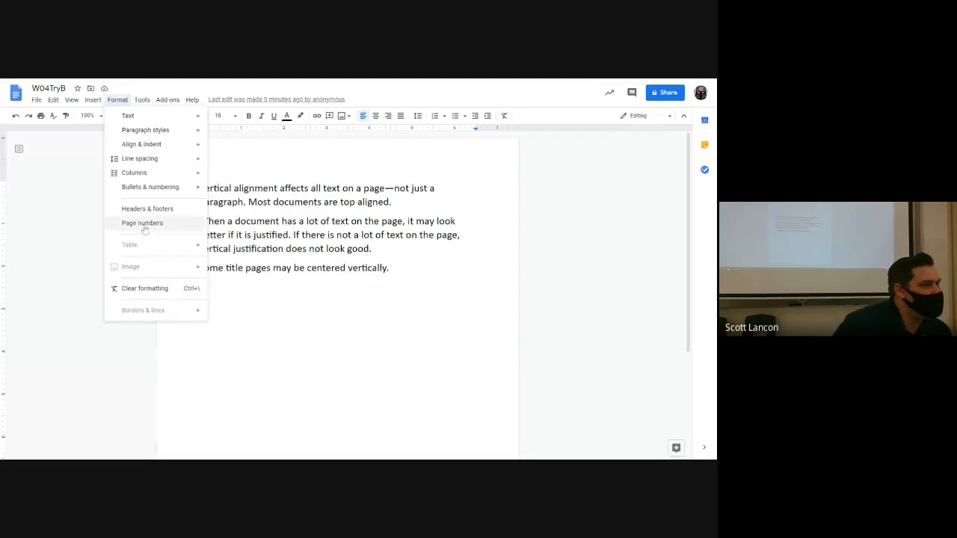
mouse_move(149, 191)
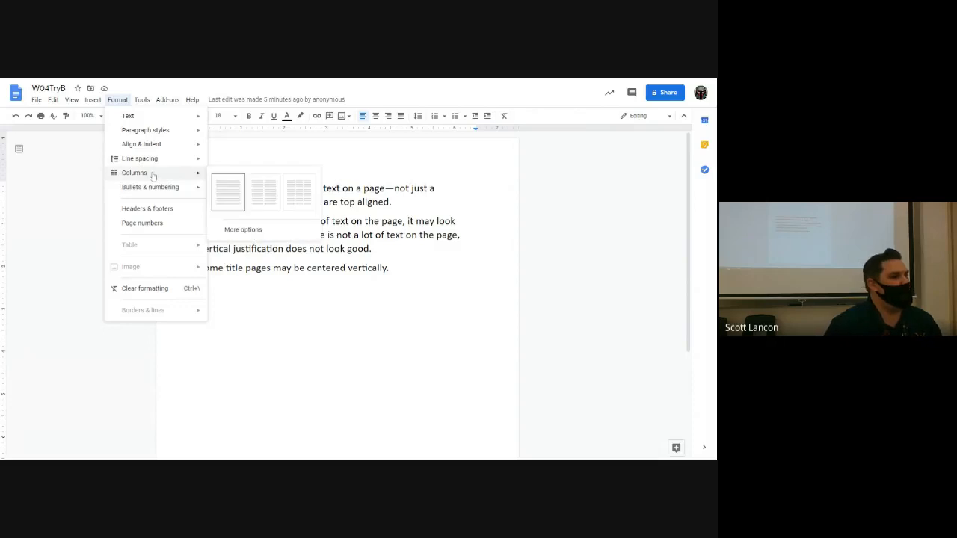
mouse_move(156, 164)
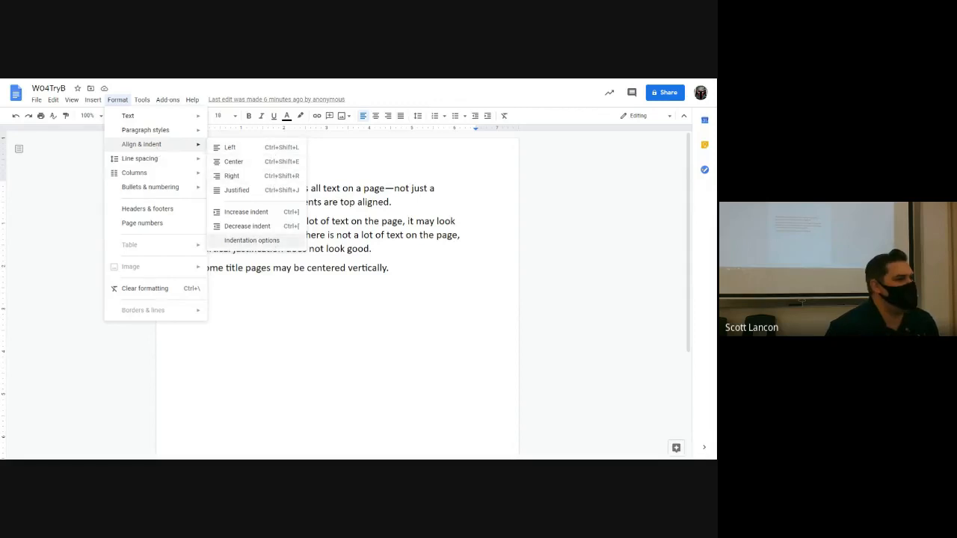
left_click(271, 246)
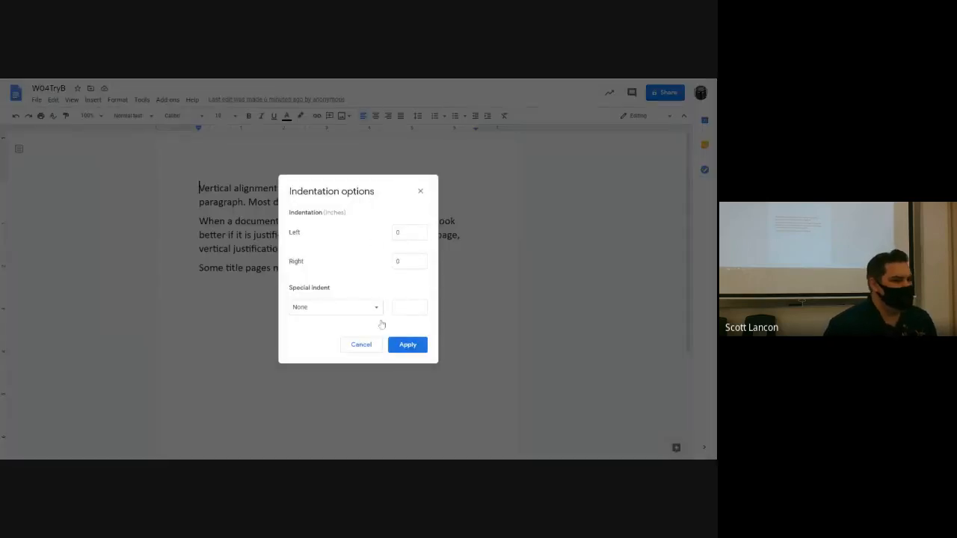